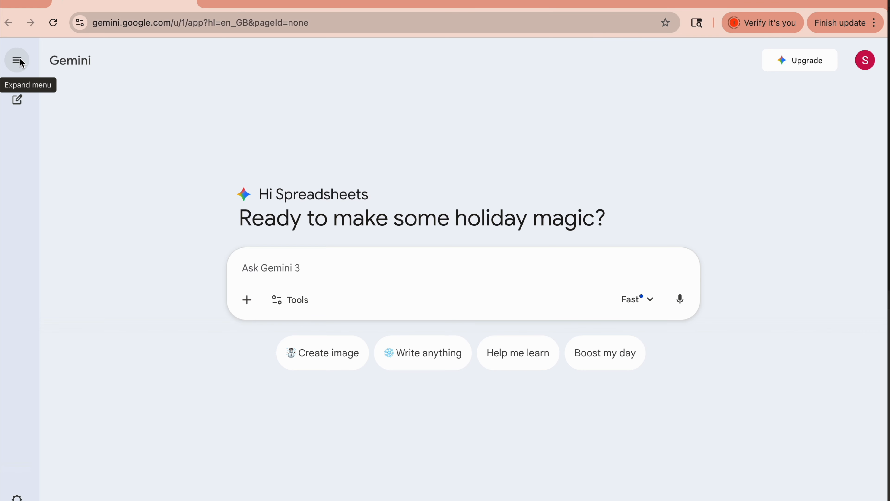
# - Open the Gems overview and start creating a new Gem under My Gems from Labs
pyautogui.click(19, 60)
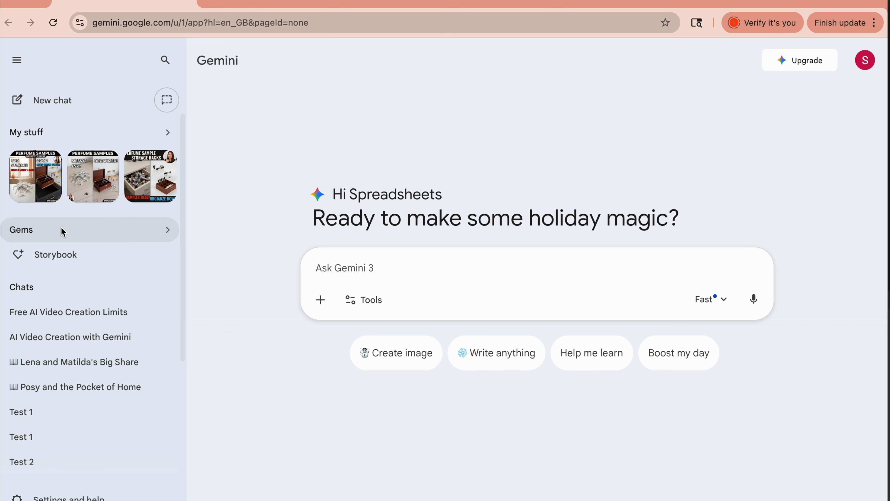
pyautogui.click(75, 235)
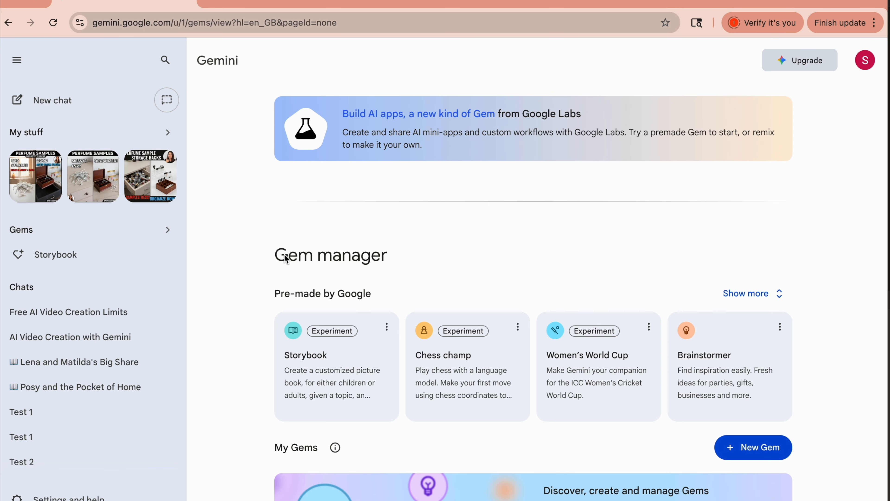
pyautogui.scroll(2, 260, 294)
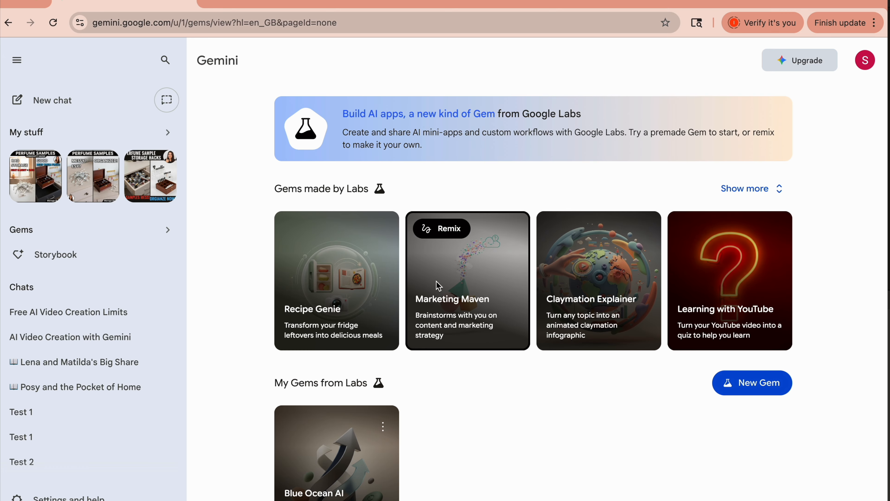
pyautogui.scroll(-2, 432, 285)
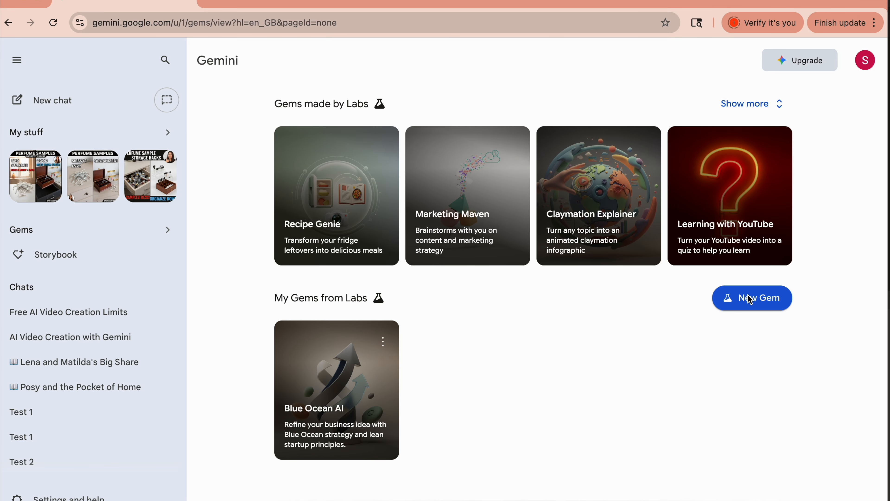
pyautogui.click(756, 306)
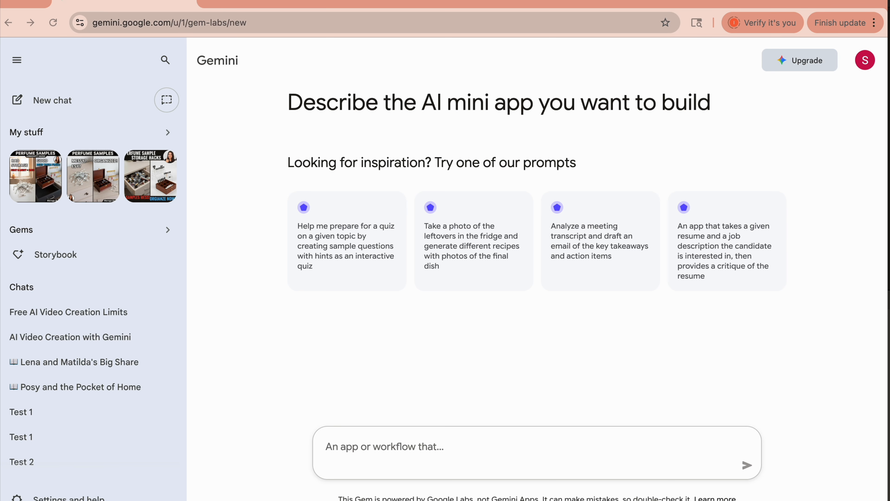
# - Generate a mini app from an expert-editor prompt that rewrites pasted text clearly and concisely, always giving one 'Professional' and one 'Friendly/Casual' version
pyautogui.click(361, 450)
pyautogui.write('"You are an expert editor. Your task is to take any text I paste here and rewrite it to be professional, clear, and concise. Don\'t change the meaning, just fix the flow and grammar. Always give me two versions: one \'Professional\' and one \'Friendly/Casual\'."')
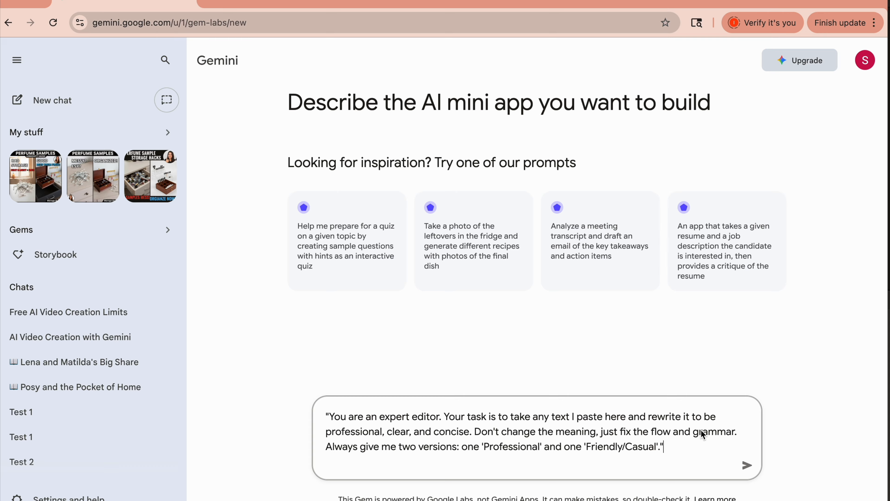
pyautogui.click(747, 466)
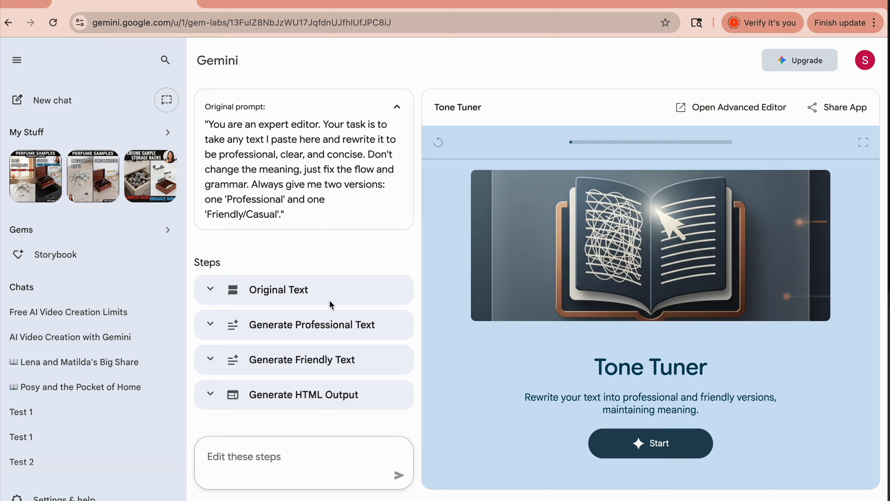
# - Start the Tone Tuner app and submit the pasted casual message asking to move the project deadline to Friday for rewriting
pyautogui.click(275, 463)
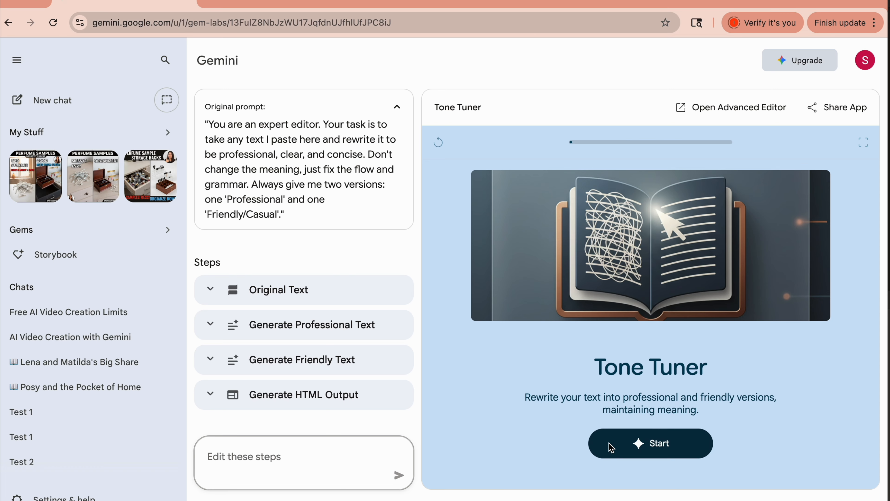
pyautogui.click(666, 448)
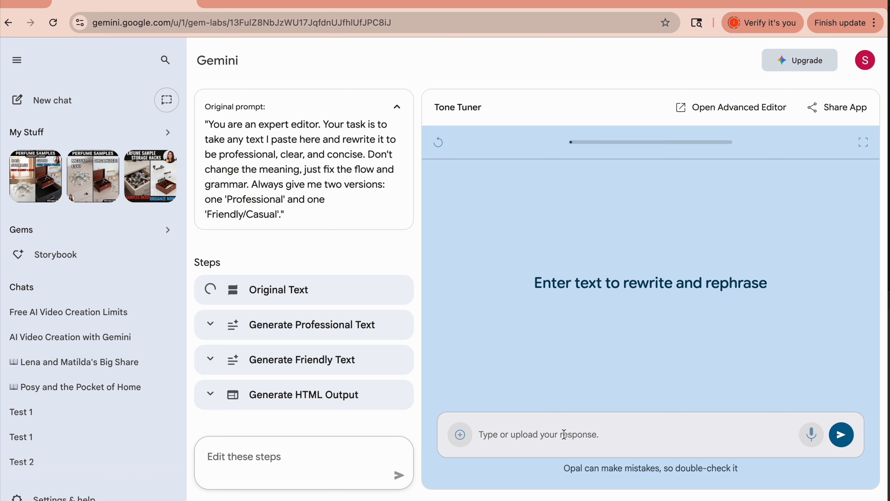
pyautogui.hotkey('ctrl', 'v')
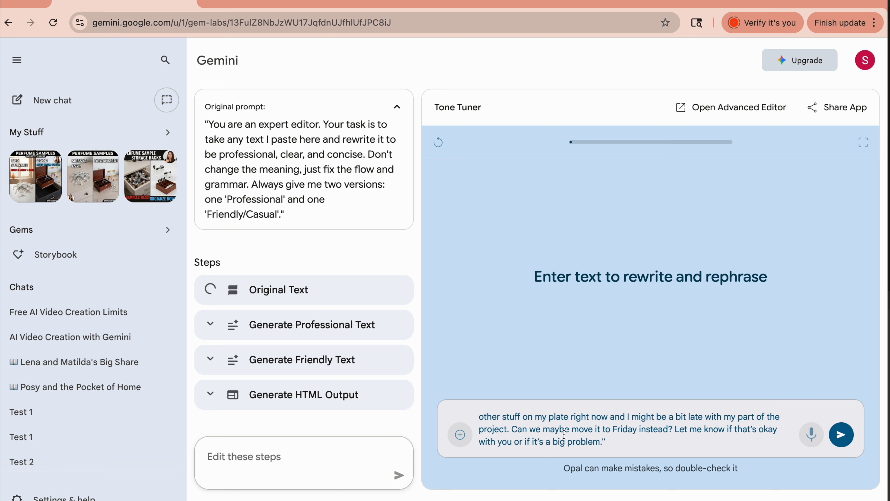
pyautogui.scroll(2, 599, 433)
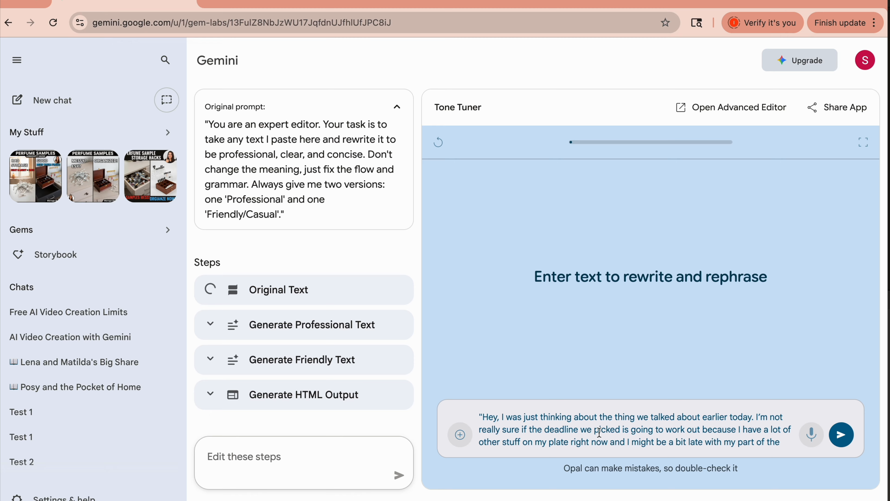
pyautogui.scroll(-1, 600, 433)
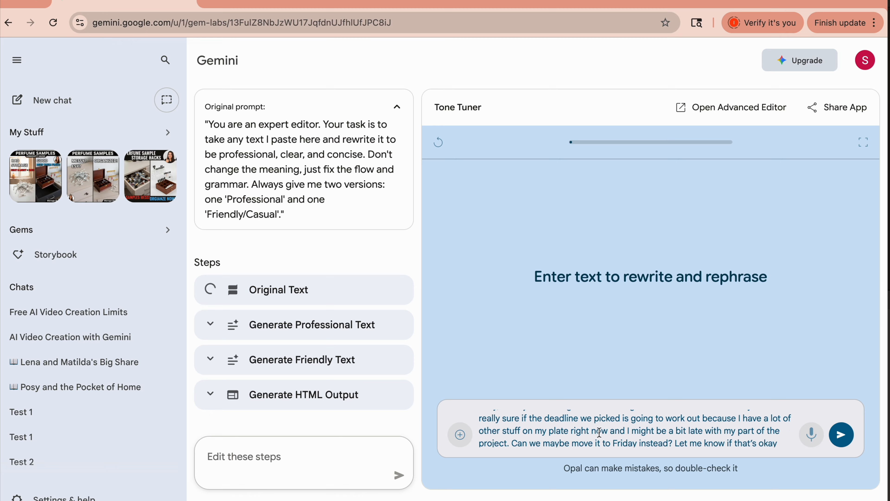
pyautogui.scroll(-1, 599, 433)
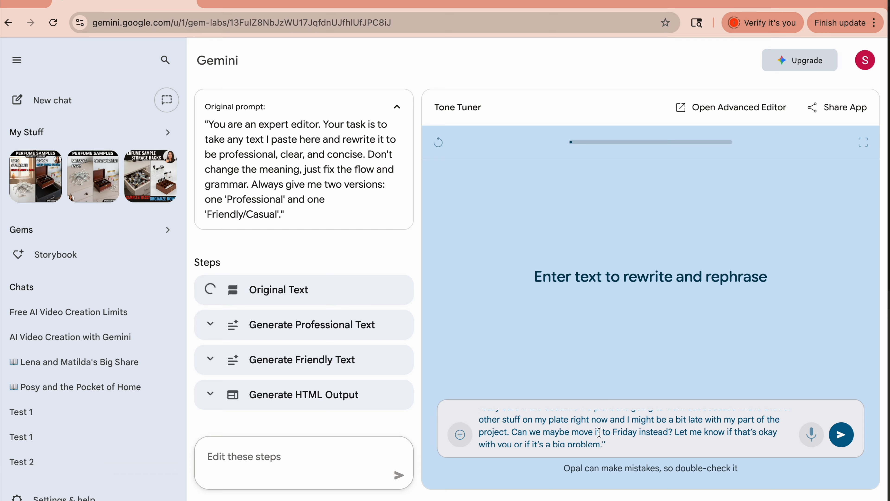
pyautogui.scroll(-1, 674, 433)
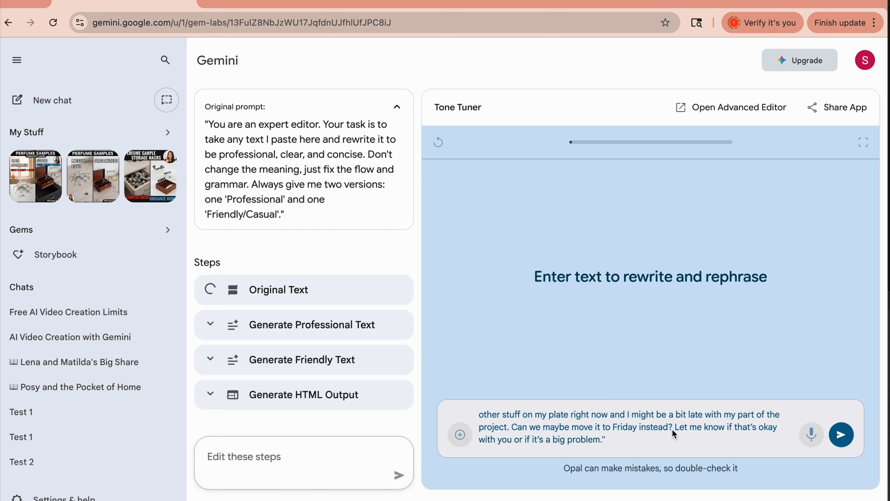
pyautogui.scroll(3, 672, 429)
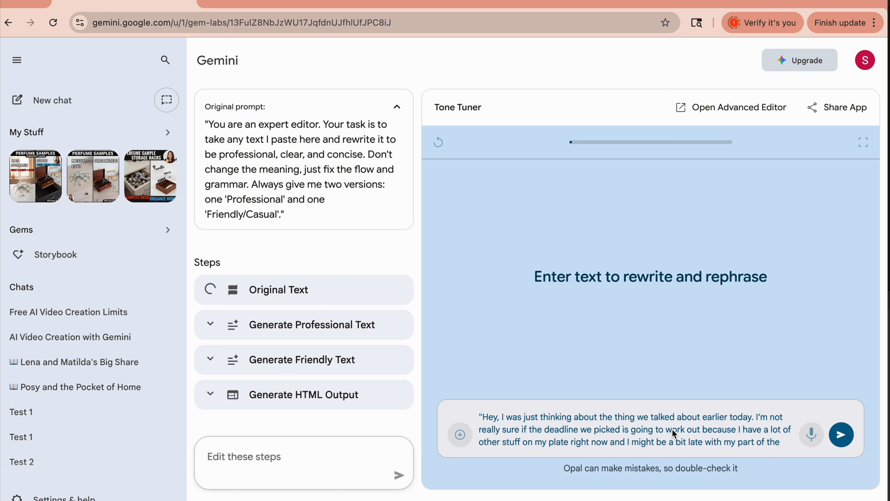
pyautogui.click(842, 435)
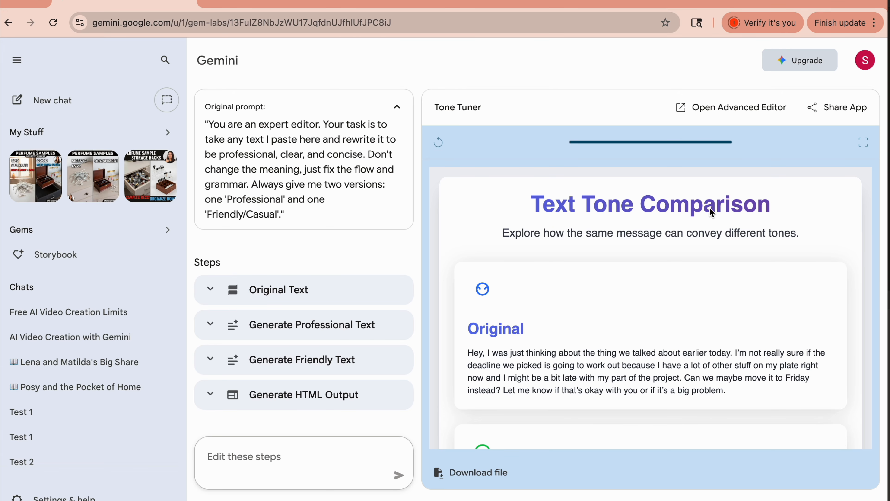
# - Review the Text Tone Comparison output, comparing the original message with its Professional and Friendly versions
pyautogui.scroll(-4, 622, 251)
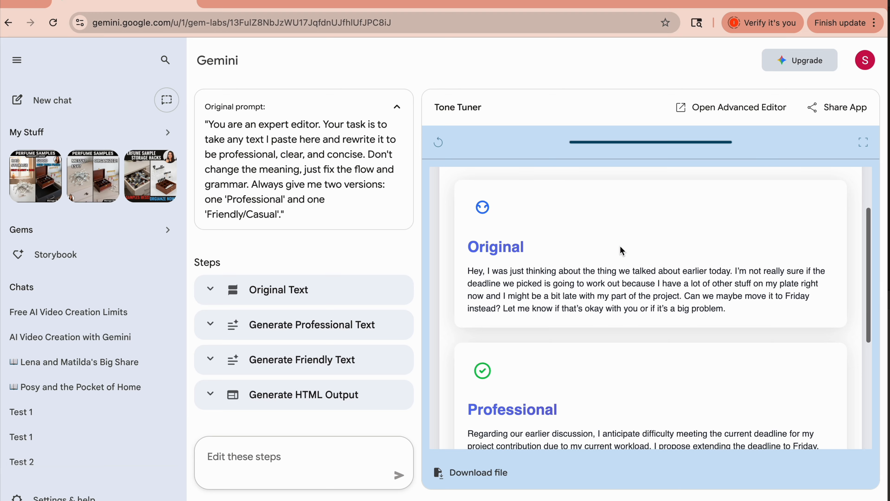
pyautogui.scroll(-1, 622, 251)
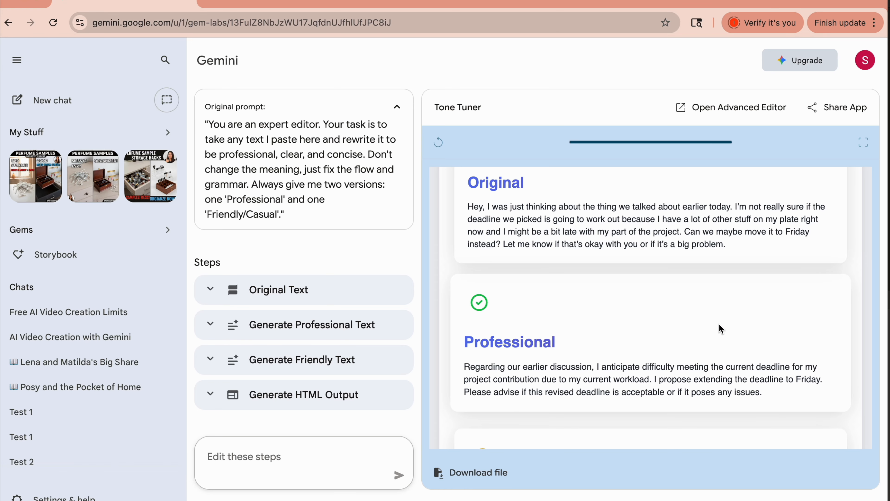
pyautogui.scroll(-1, 754, 321)
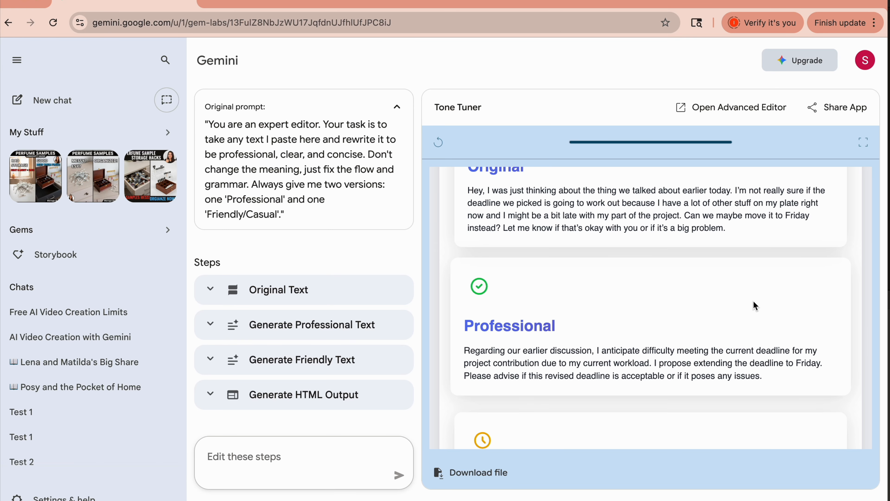
pyautogui.scroll(-1, 745, 312)
pyautogui.scroll(-1, 758, 296)
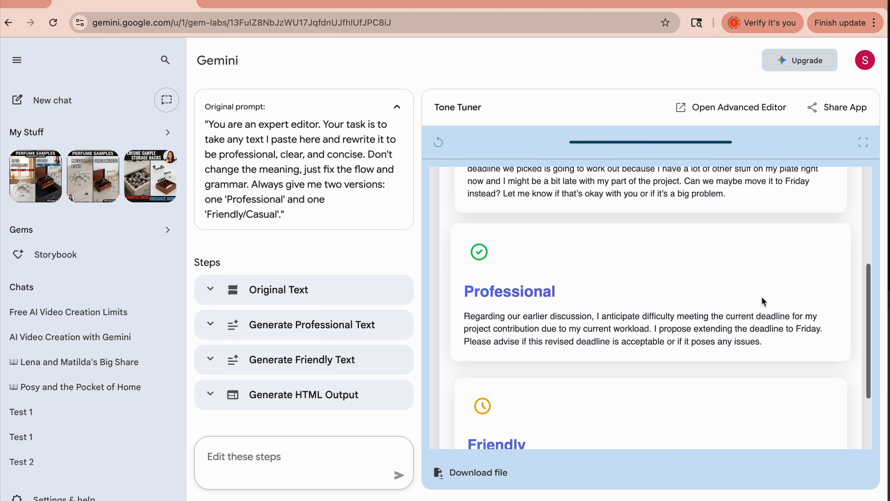
pyautogui.scroll(-3, 764, 273)
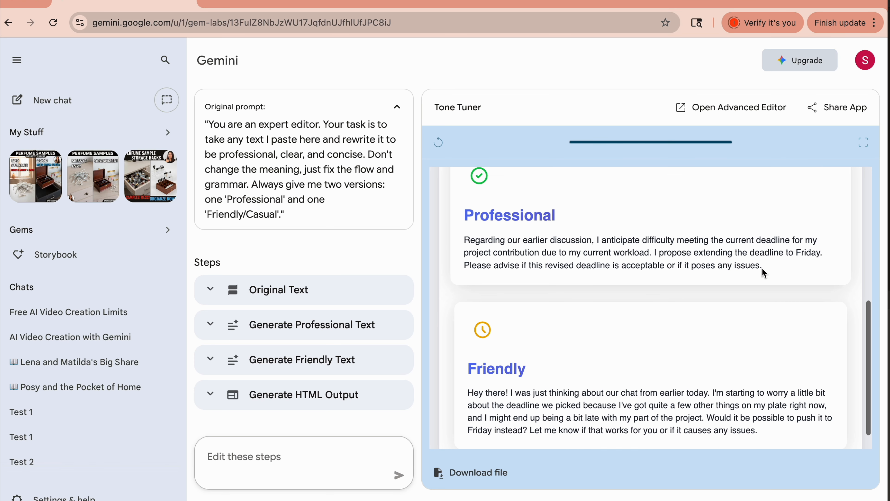
pyautogui.scroll(-1, 764, 273)
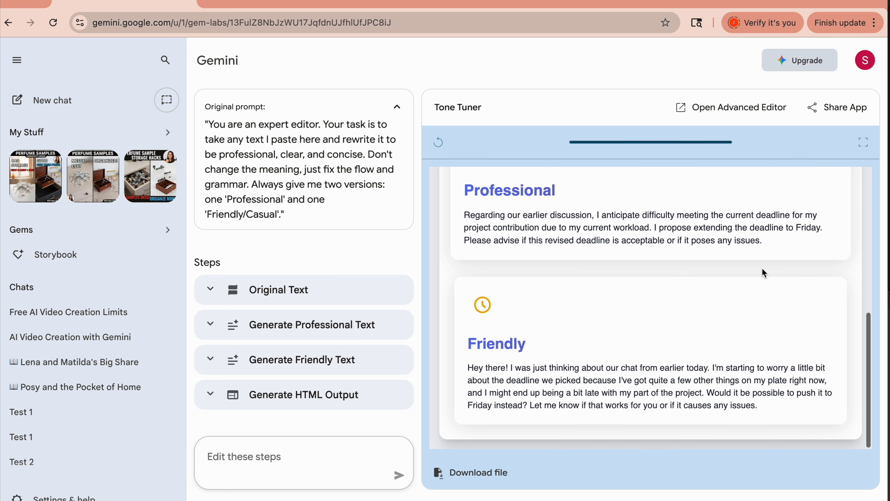
pyautogui.scroll(3, 764, 273)
pyautogui.scroll(1, 763, 269)
pyautogui.scroll(-3, 763, 269)
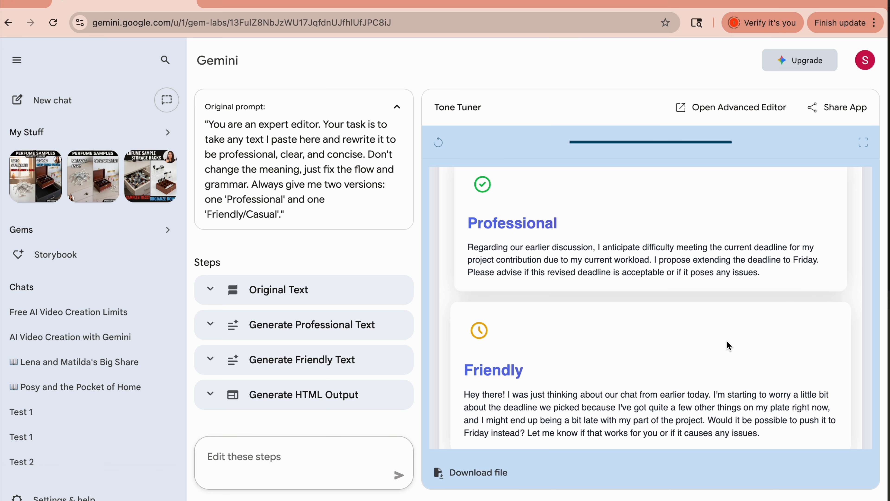
pyautogui.scroll(1, 728, 342)
pyautogui.scroll(-1, 727, 341)
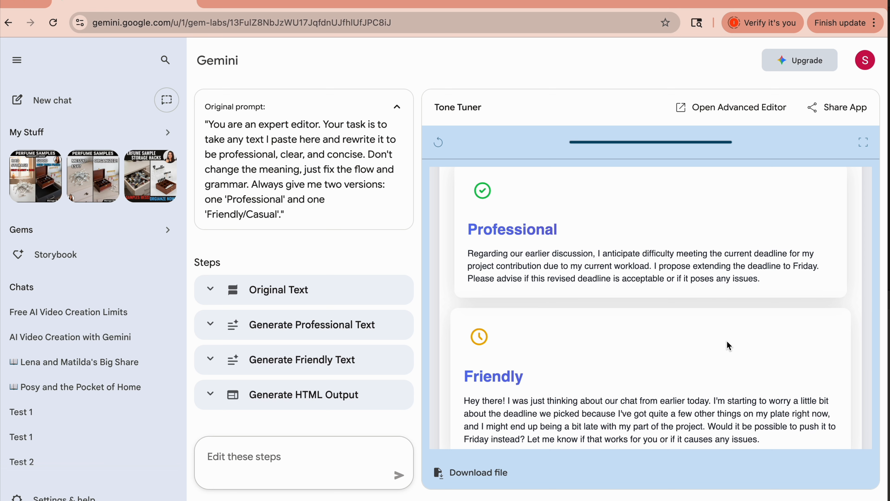
pyautogui.scroll(-1, 727, 342)
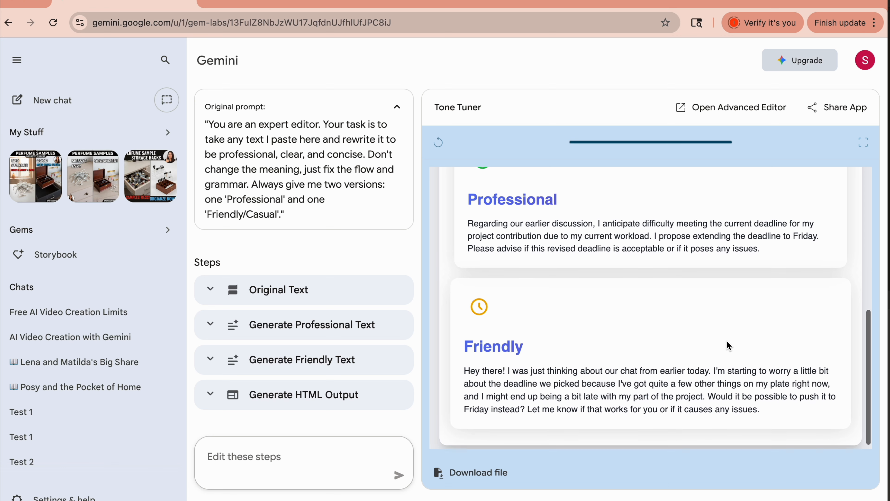
pyautogui.scroll(-1, 727, 342)
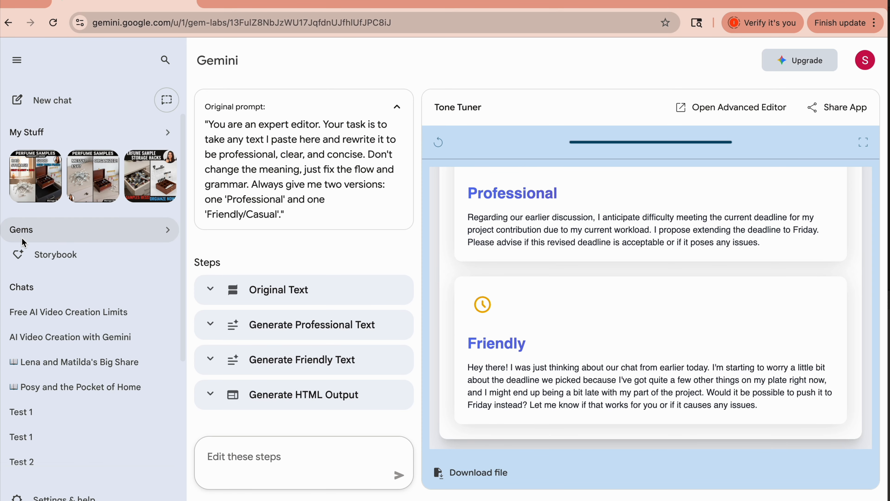
# - Reopen the saved Tone Tuner Gem from My Gems from Labs and start it for a new text
pyautogui.click(33, 236)
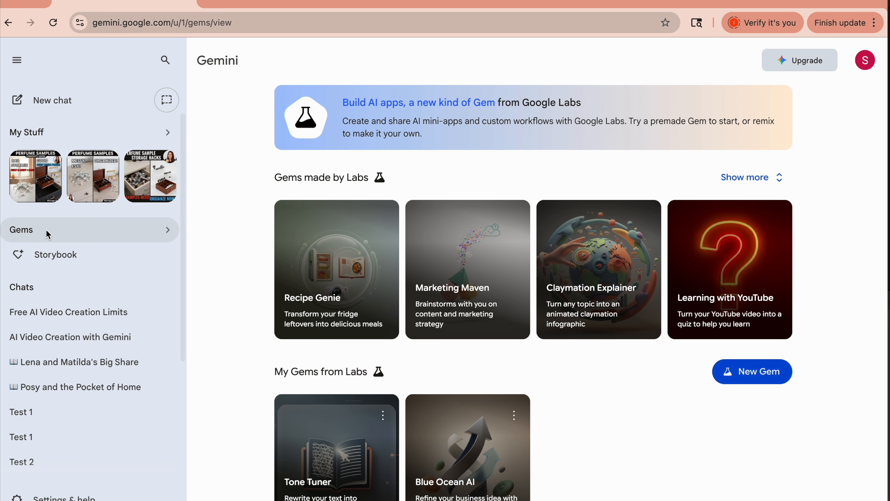
pyautogui.scroll(-4, 239, 215)
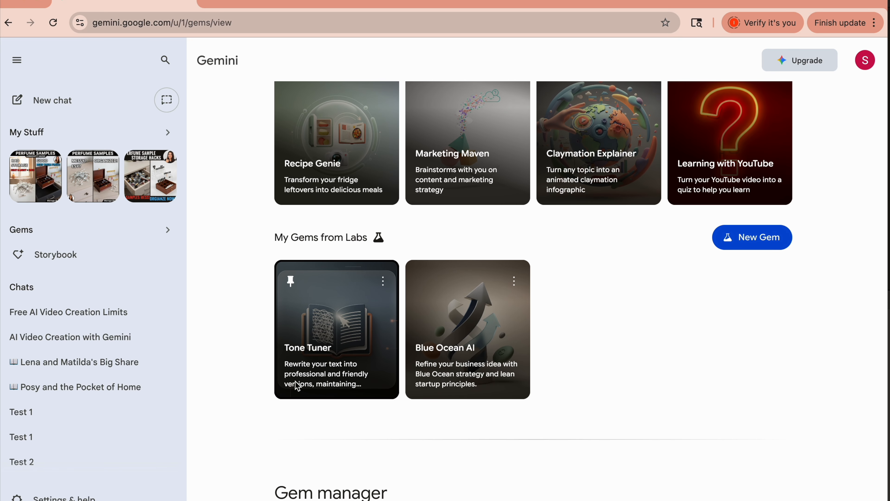
pyautogui.click(322, 333)
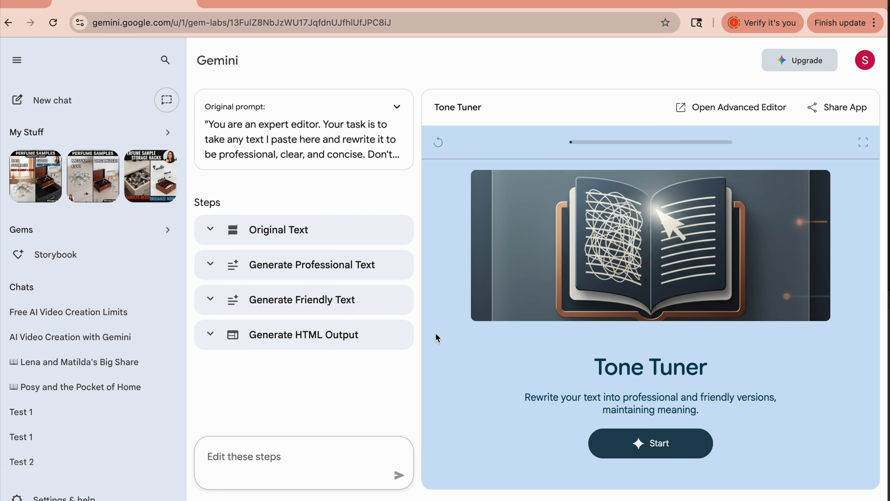
pyautogui.click(660, 451)
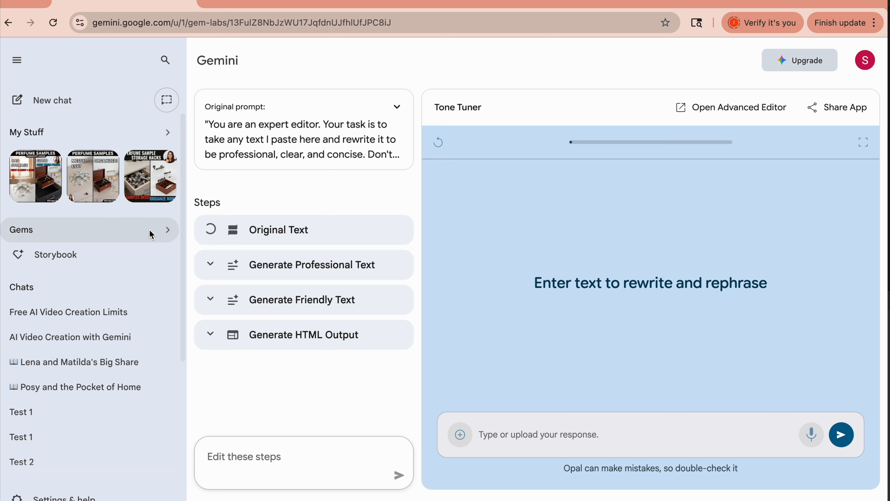
pyautogui.press('super+alt+Escape')
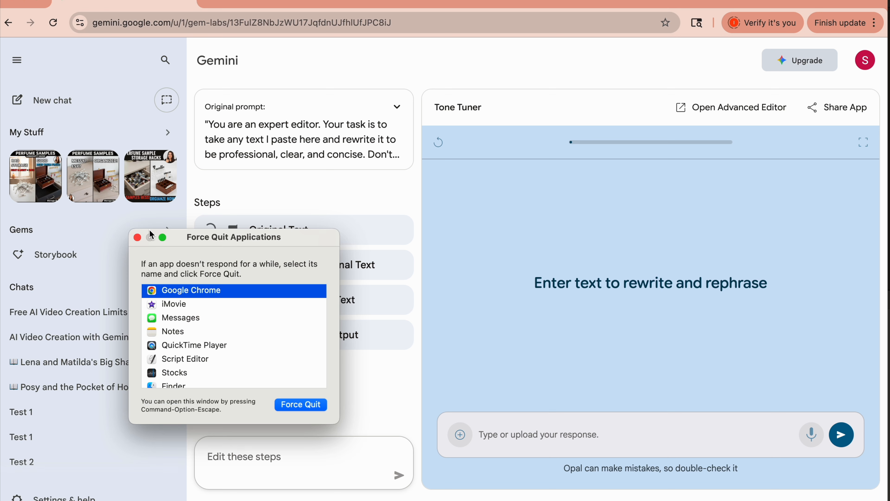